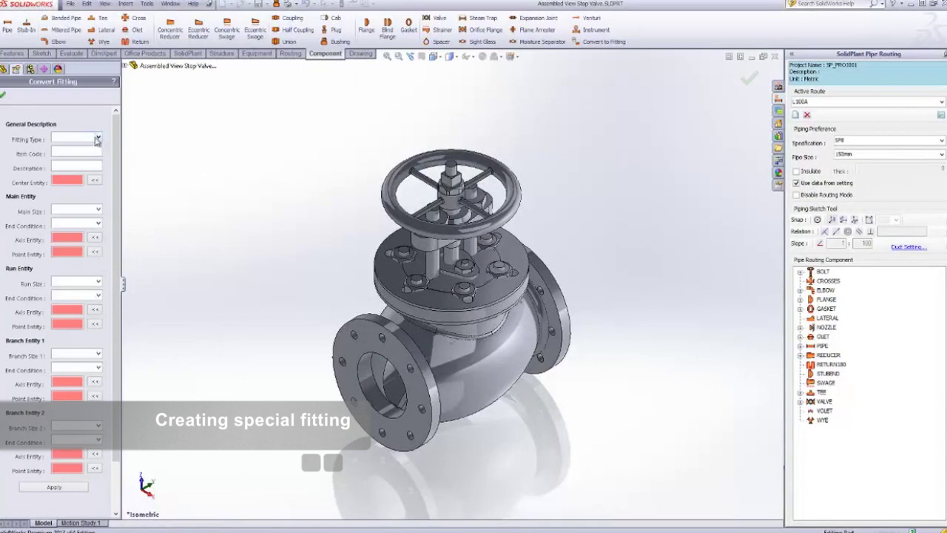
Set the fitting type to VALVE_GATE and the item code to VALV001 for the stop valve part
click(97, 139)
text(v)
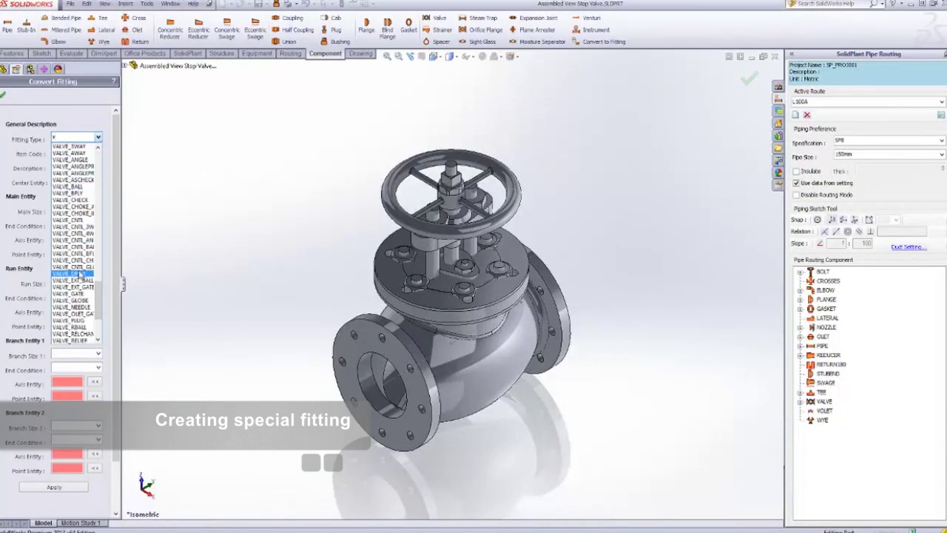
click(74, 294)
click(79, 153)
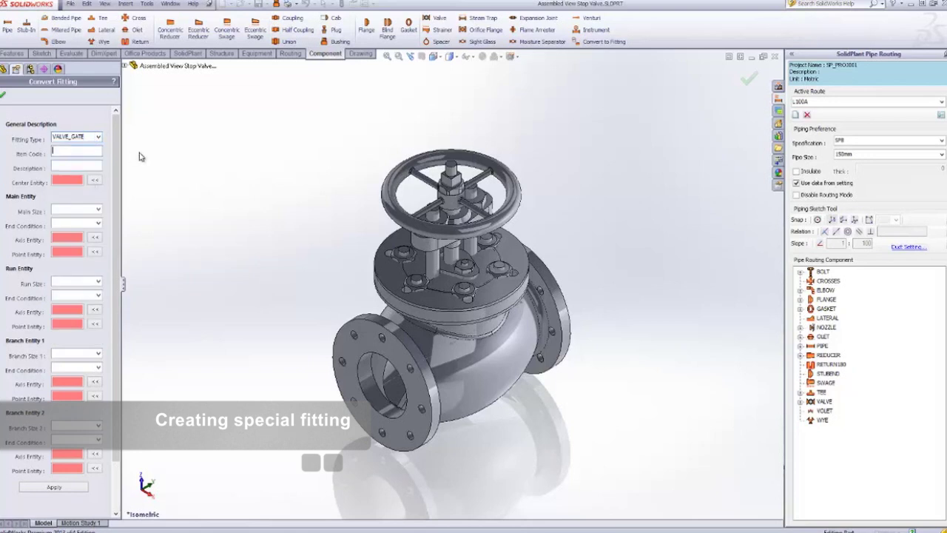
text(VAL)
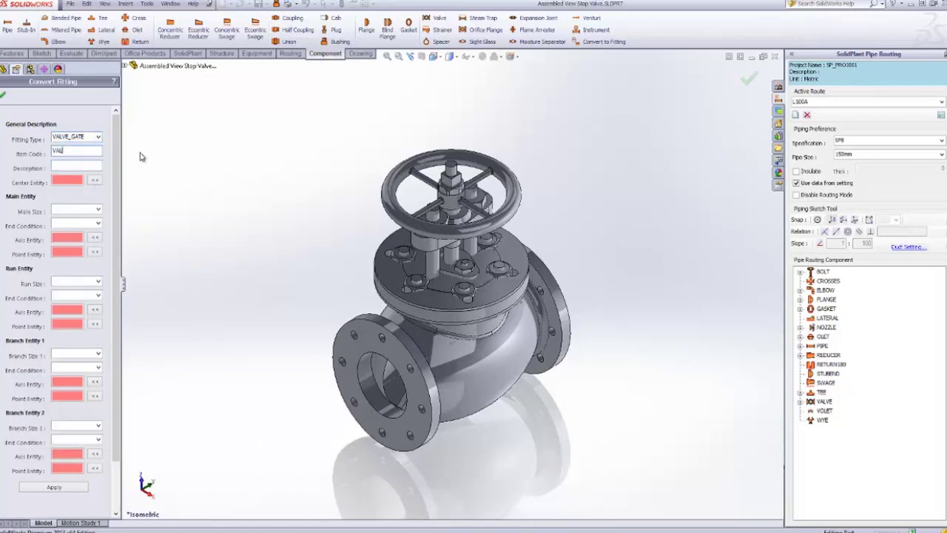
text(V001)
Describe the fitting as VALVE_GATE and assign the point at the middle of the valve body as its center entity
click(74, 163)
double_click(87, 139)
key(ctrl+c)
click(74, 165)
key(ctrl+v)
scroll(428, 340, down, 2)
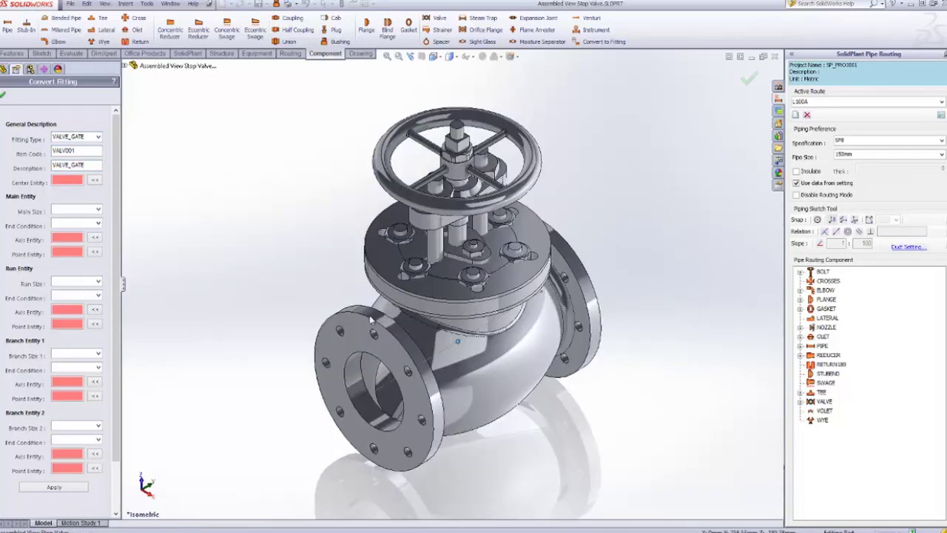
click(94, 181)
Define the main entity with size 150mm and end condition FL, assigning the flow axis and the front flange bore as axis and point
click(97, 210)
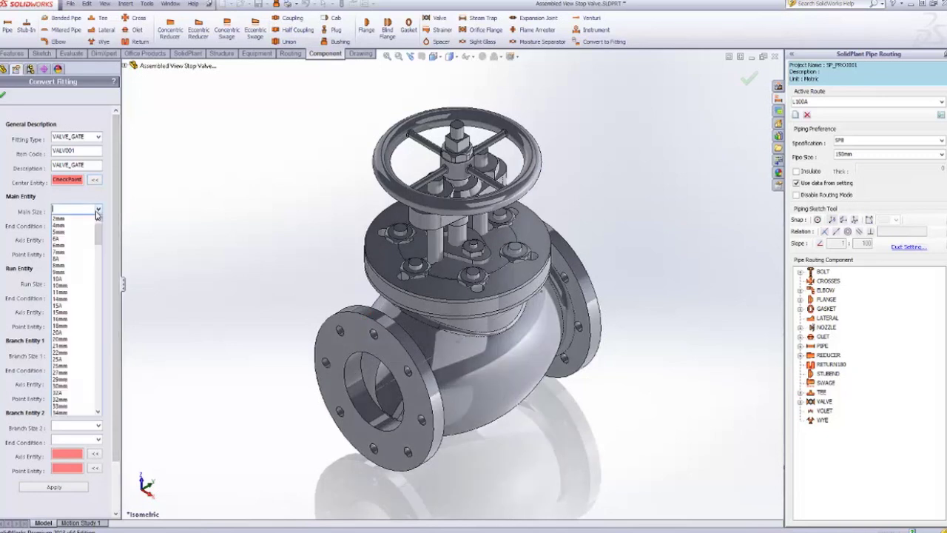
text(150)
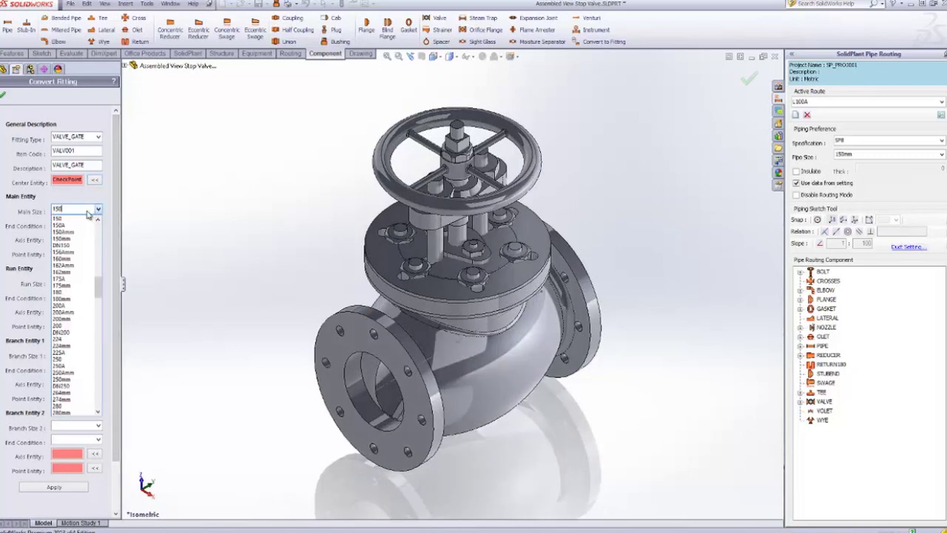
text(mm)
key(Tab)
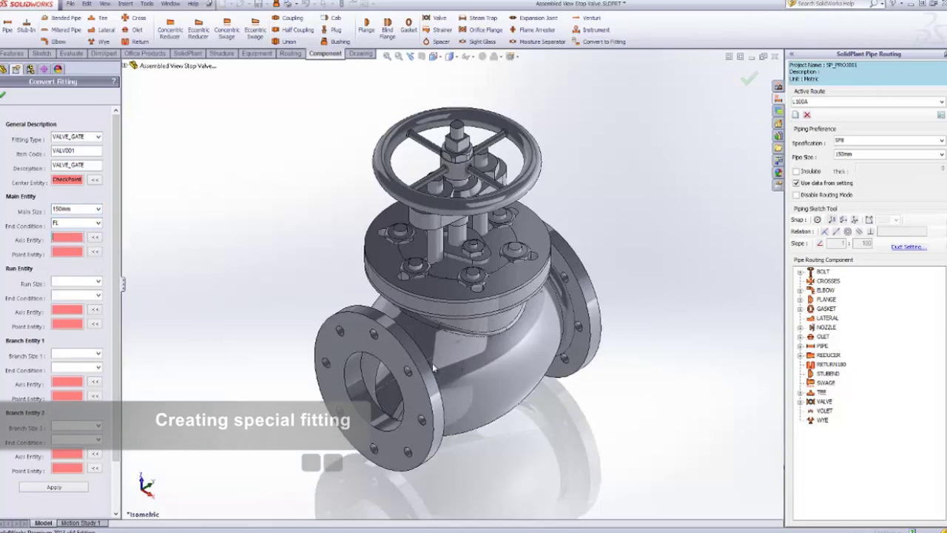
click(95, 237)
click(346, 364)
click(95, 252)
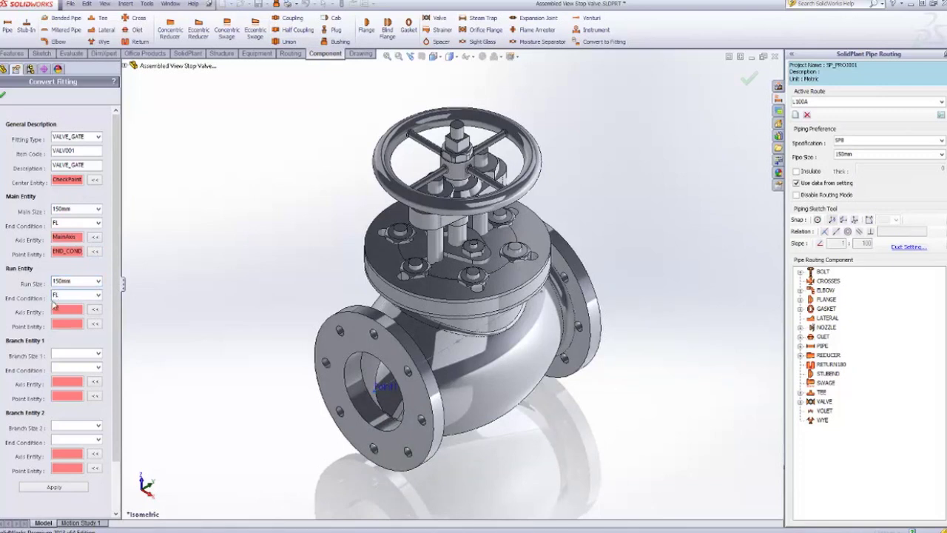
Complete the run entity with end condition FL, the flow axis as axis entity and the rear flange's bore edge as point entity
click(99, 295)
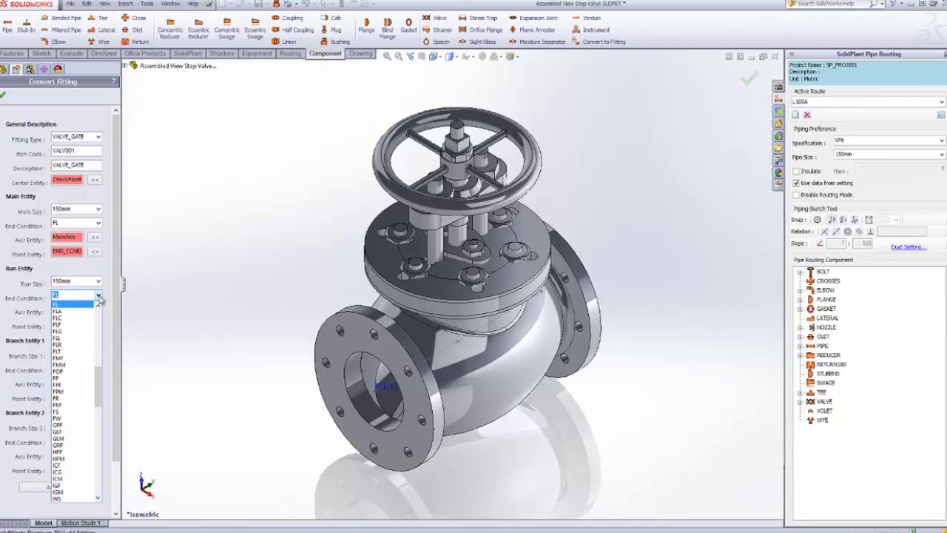
click(77, 304)
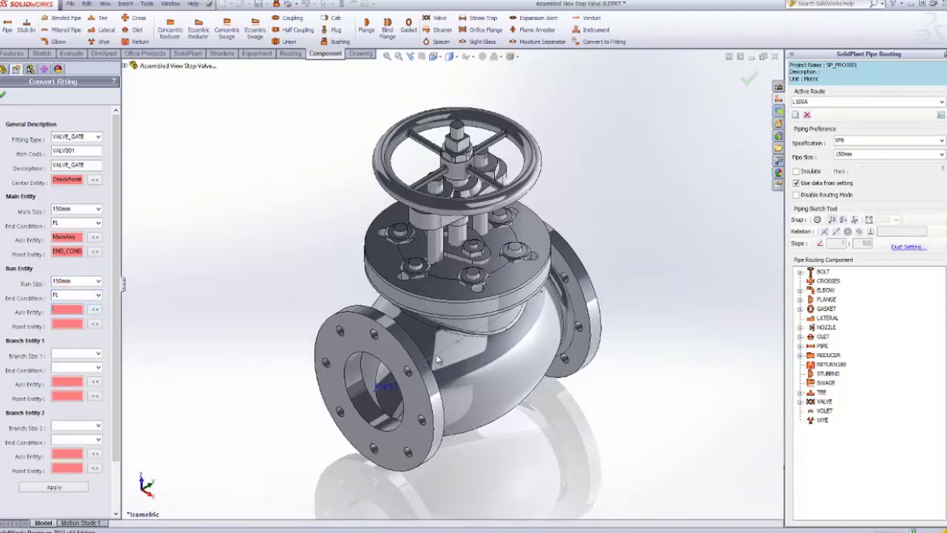
click(95, 312)
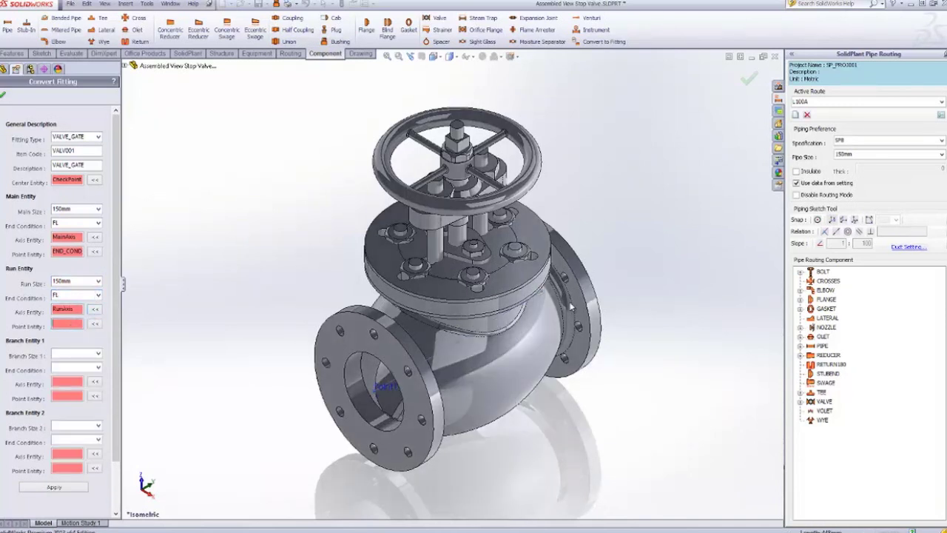
middle_drag(572, 306, 597, 305)
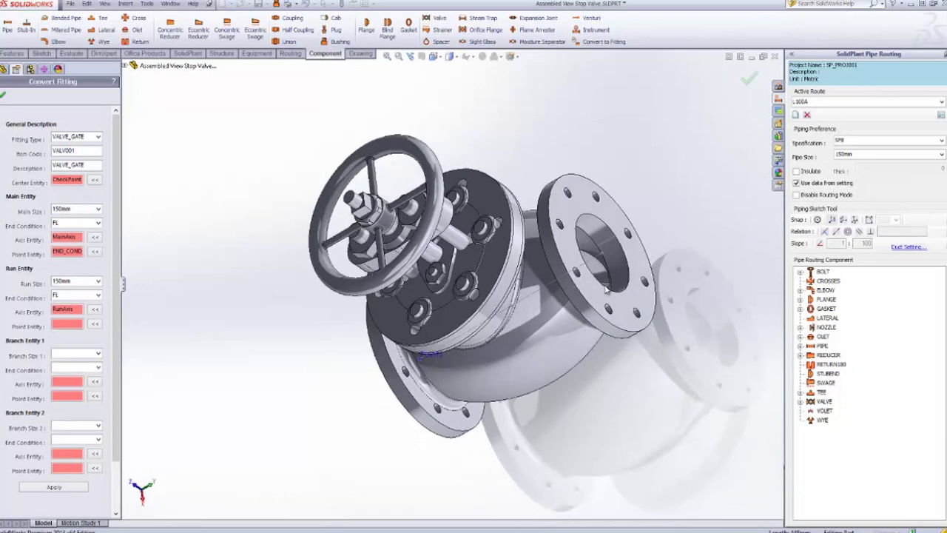
click(606, 288)
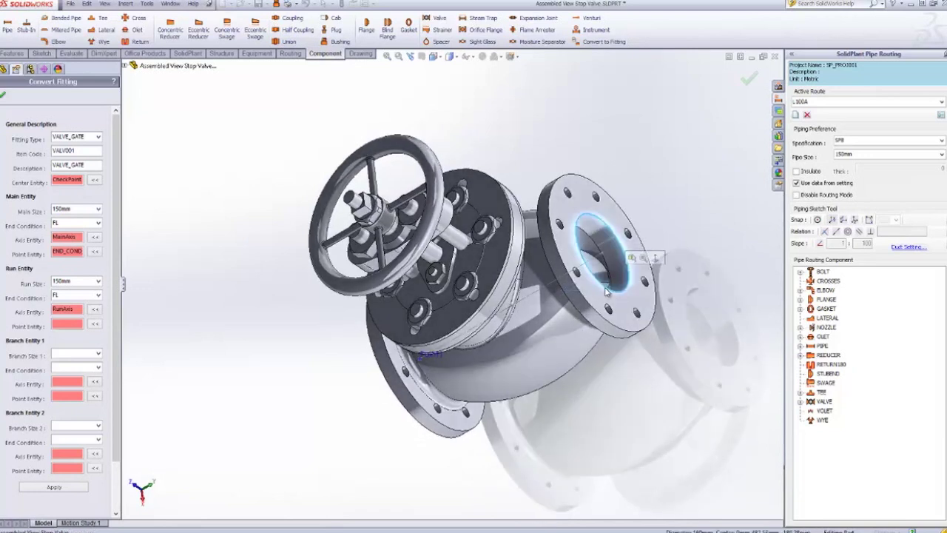
click(95, 327)
Restore the isometric view and apply the fitting conversion to the valve part
click(435, 57)
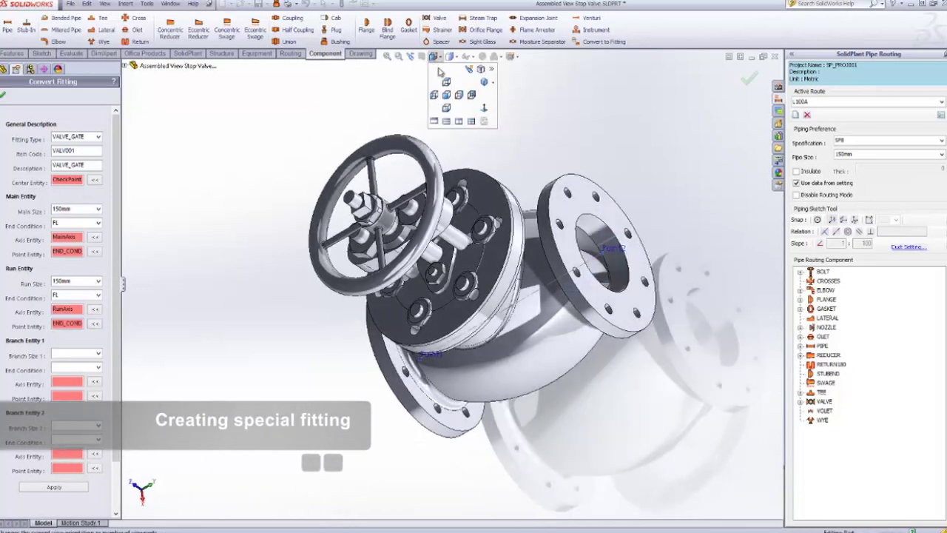
click(484, 82)
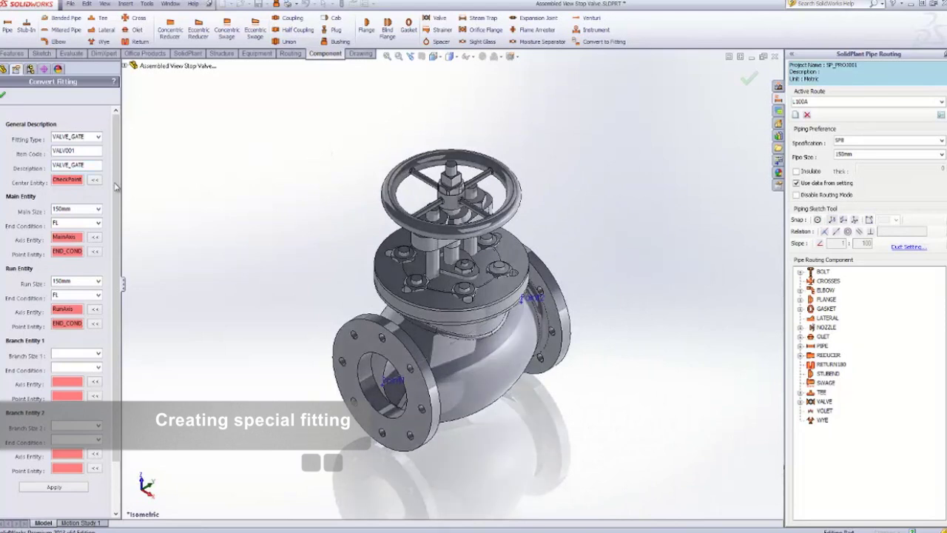
drag(115, 184, 116, 238)
click(67, 428)
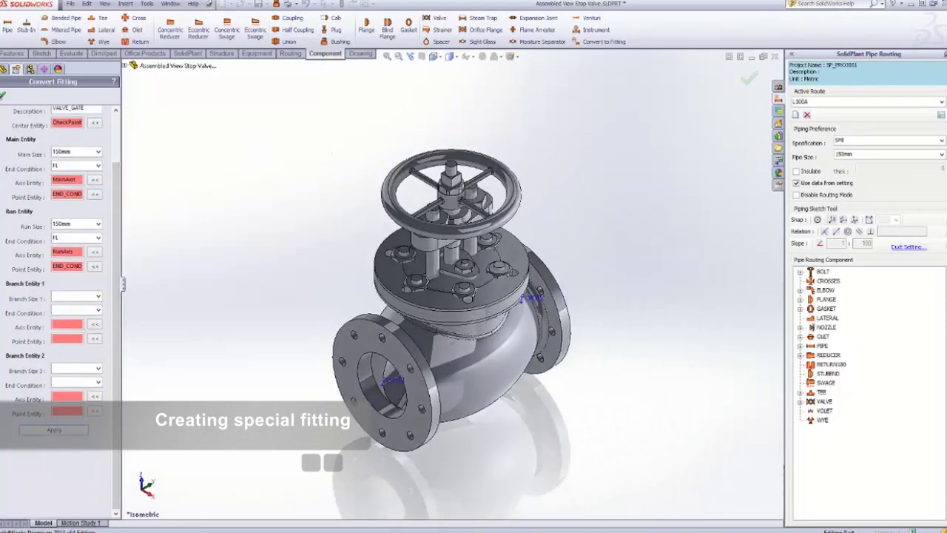
click(3, 96)
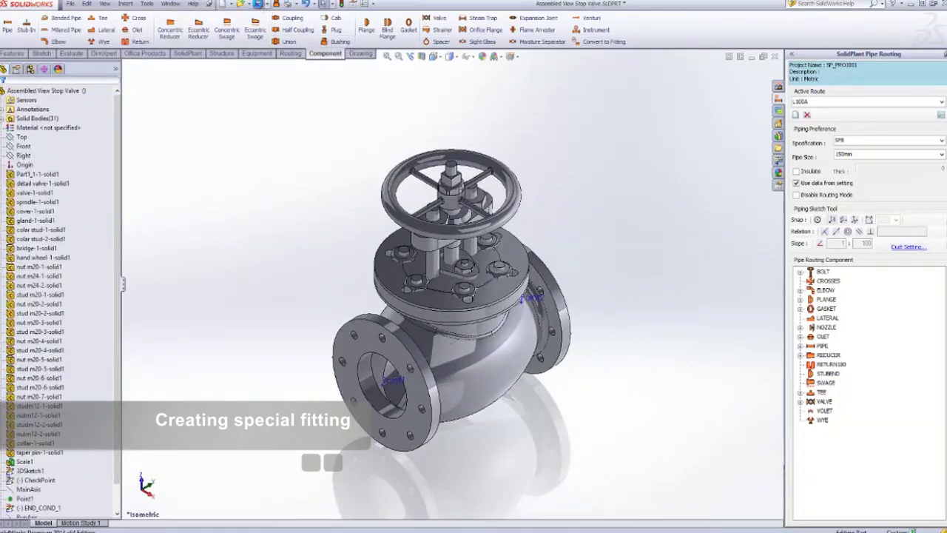
Switch to the SP_PROJ001 assembly with the L100C pipe route
click(170, 4)
click(214, 120)
click(435, 143)
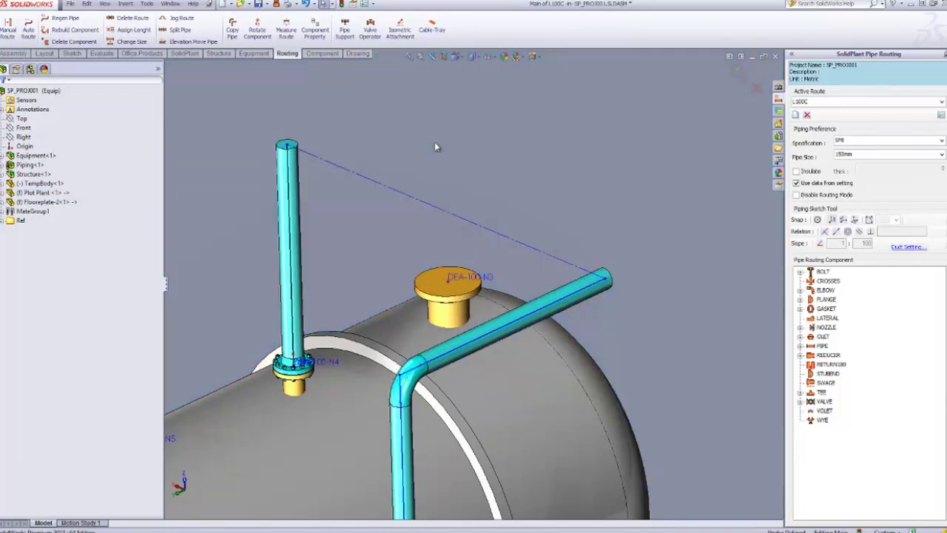
Insert Assembled View Stop Valve.SLDPRT from the Assembled View Stop Valve folder into the L100C route assembly
click(57, 30)
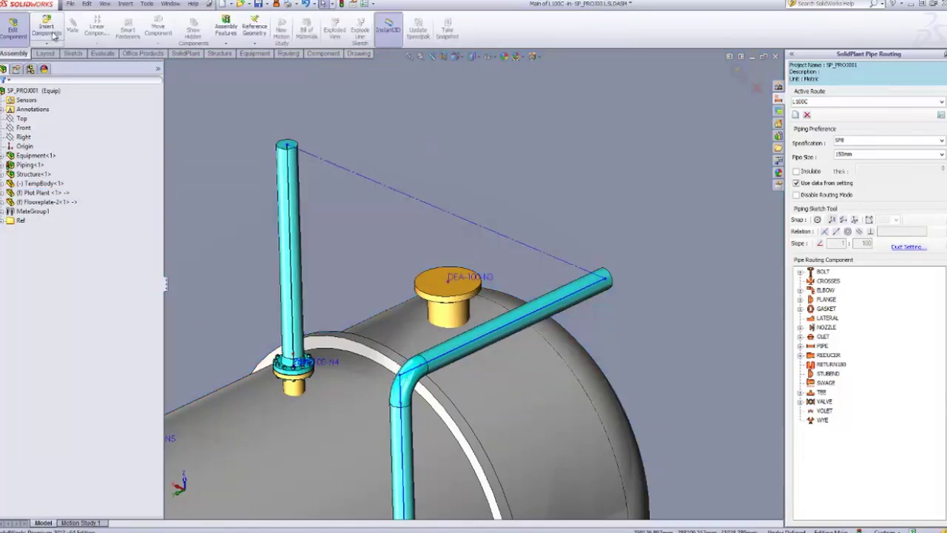
click(53, 28)
click(77, 249)
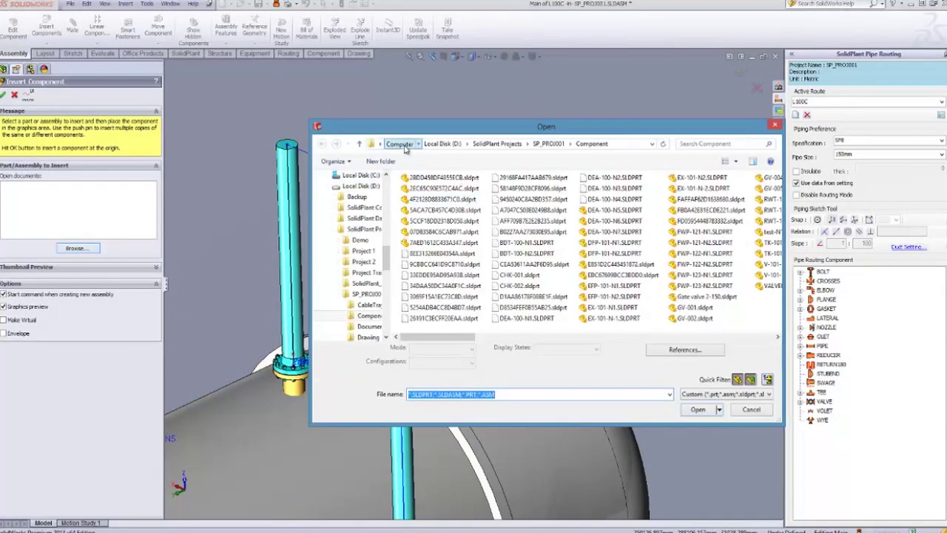
click(398, 144)
scroll(352, 259, up, 5)
click(343, 196)
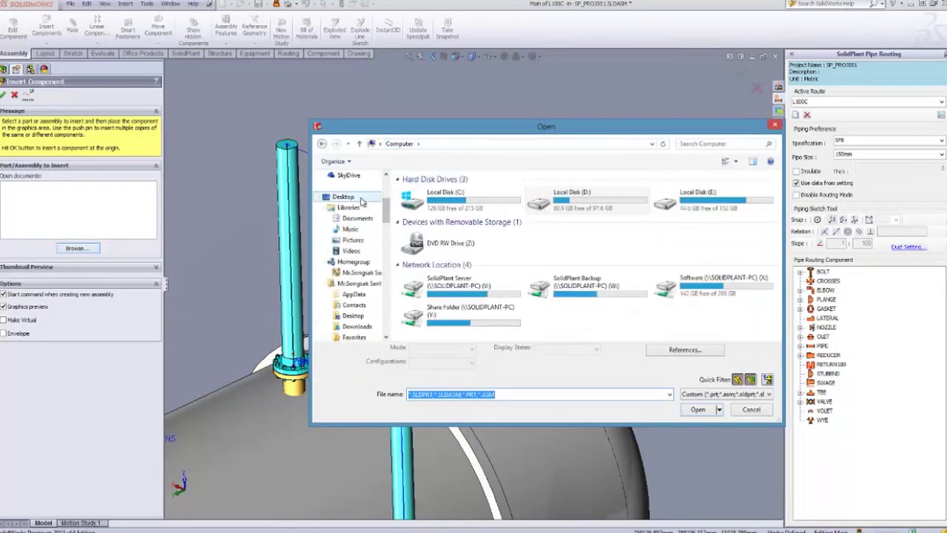
double_click(696, 204)
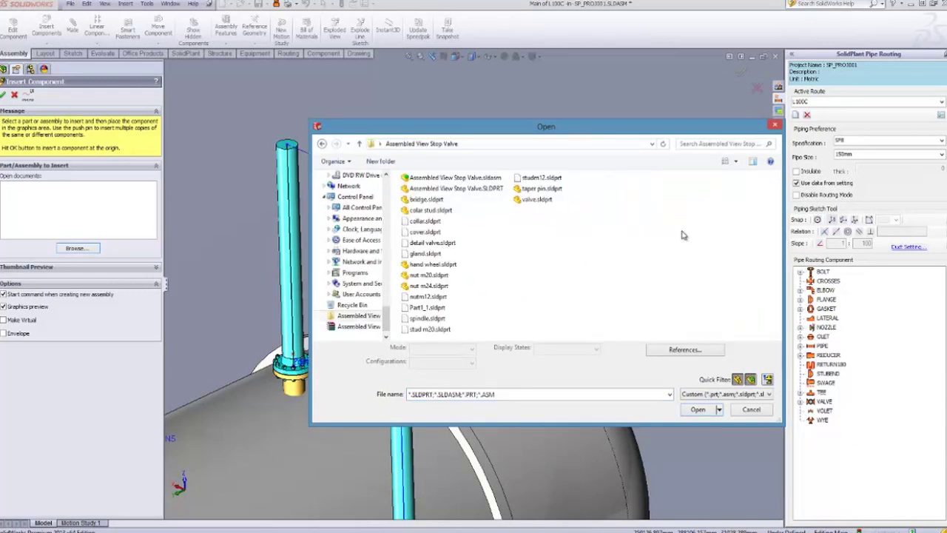
double_click(456, 188)
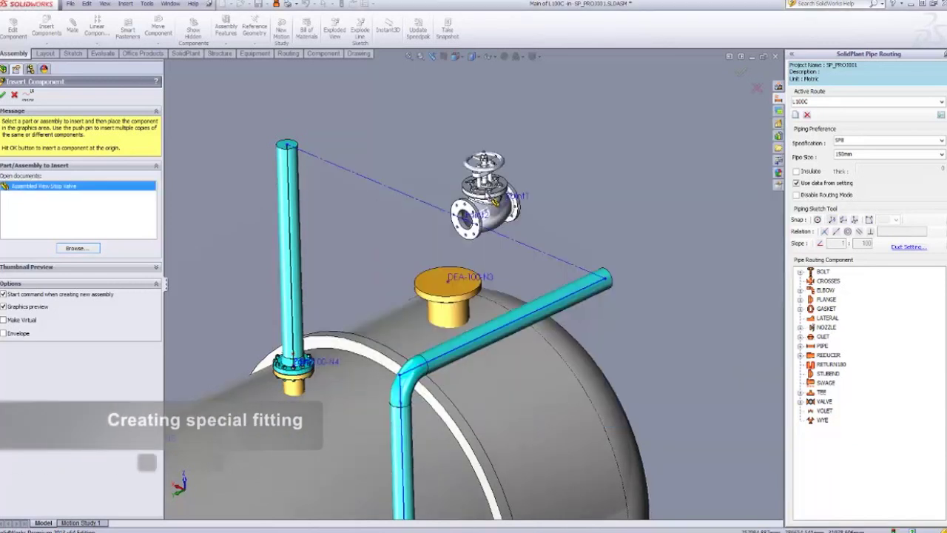
click(431, 192)
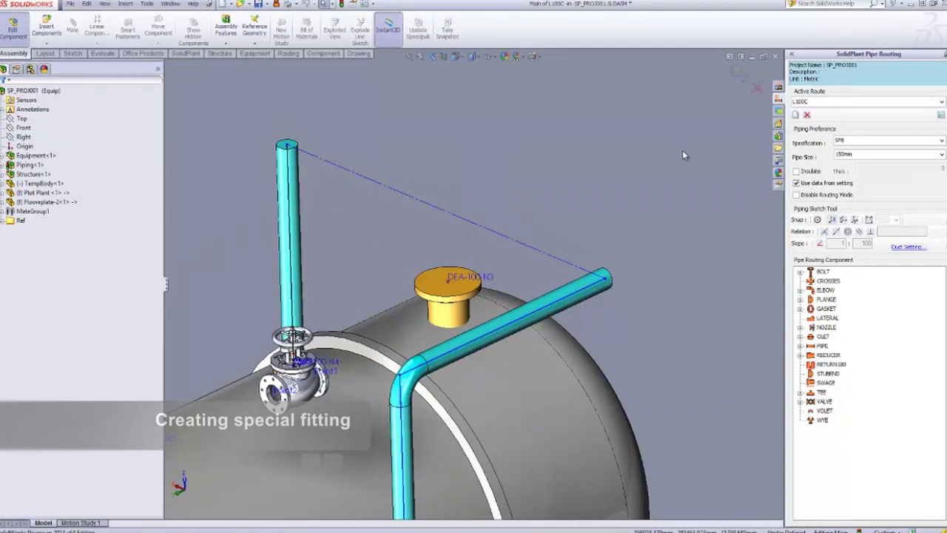
Leave the route sketch and mate the valve to the route line between the two open pipe ends
click(737, 74)
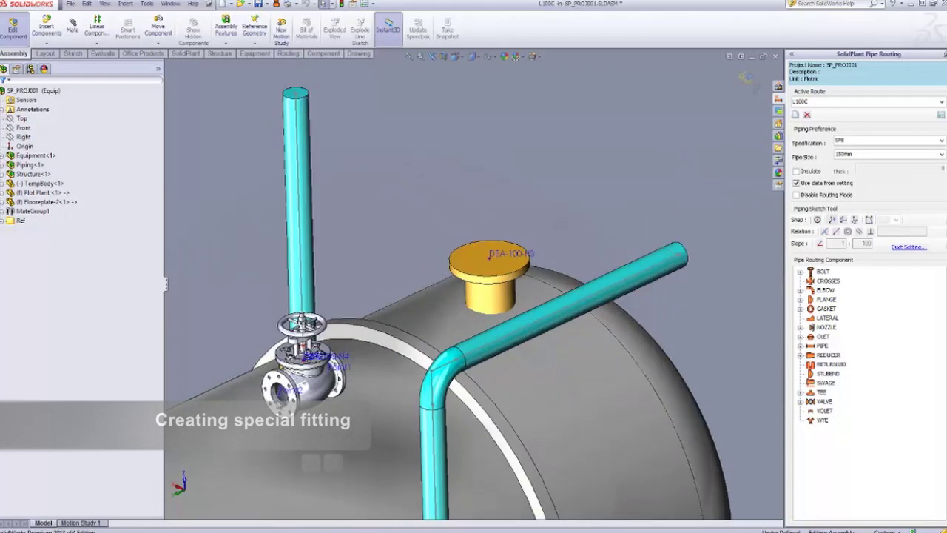
click(305, 382)
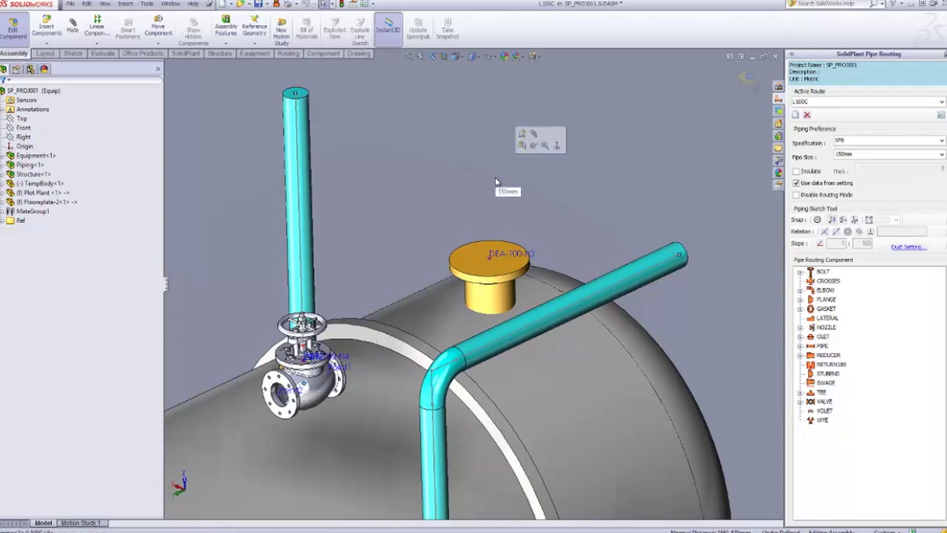
click(71, 26)
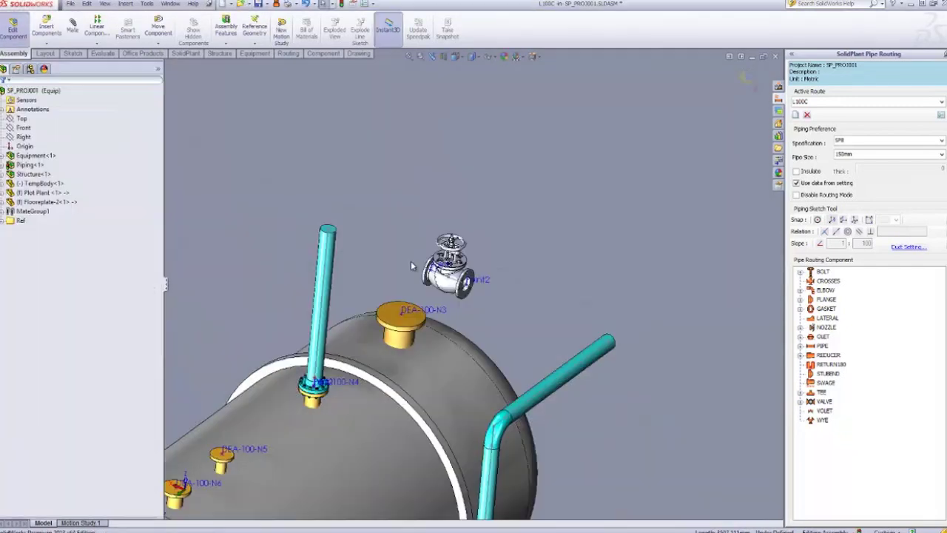
Reopen the L100C route sketch and draw a line from the vertical pipe's open end to the valve's Point1
double_click(411, 260)
scroll(383, 276, down, 3)
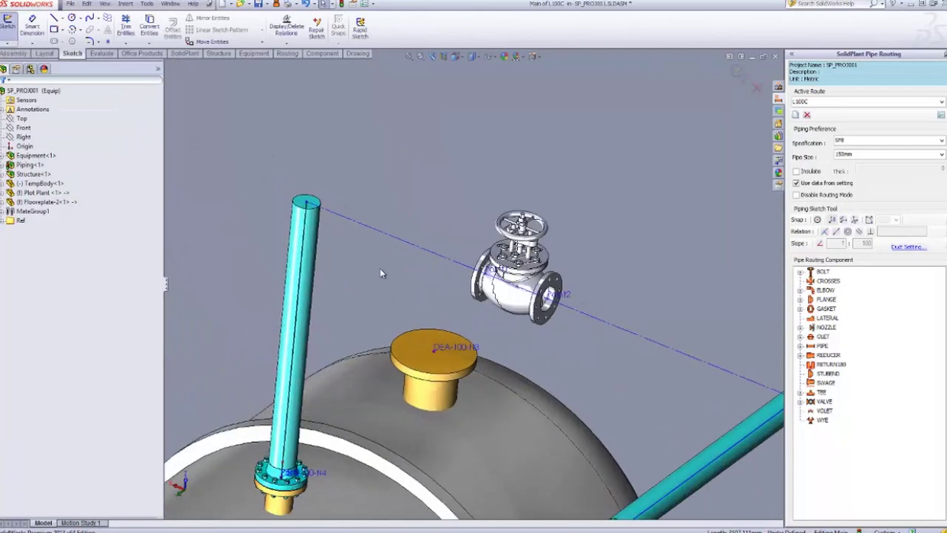
scroll(518, 280, down, 3)
scroll(521, 284, up, 3)
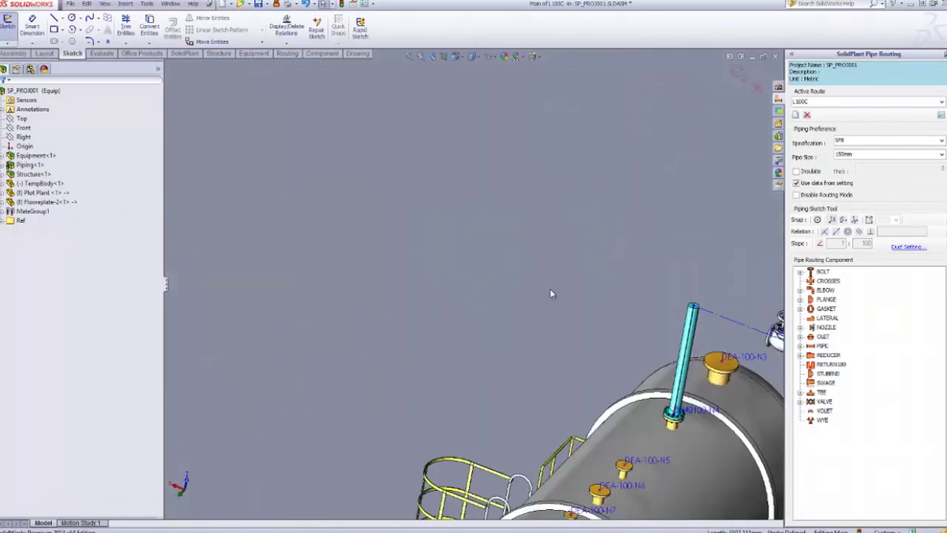
scroll(611, 309, up, 3)
middle_drag(497, 312, 636, 328)
scroll(641, 329, down, 4)
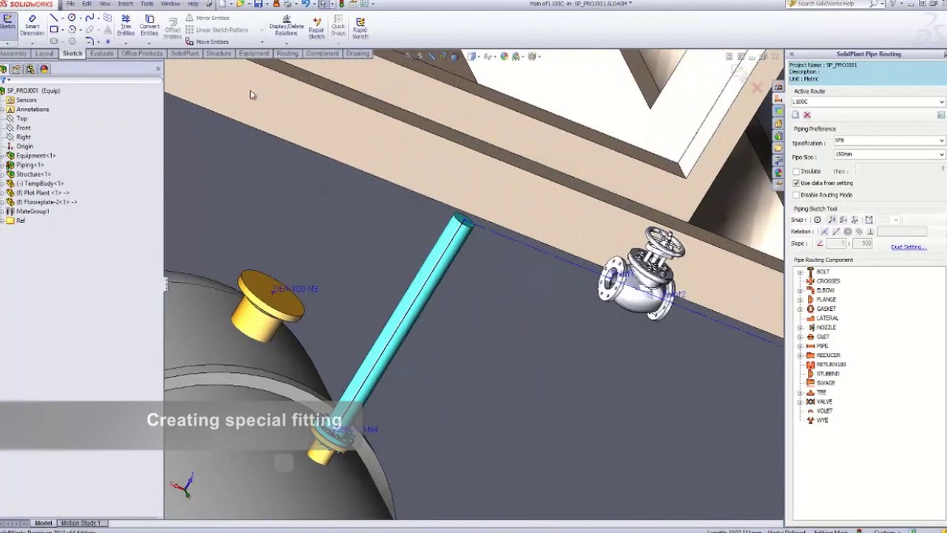
click(54, 17)
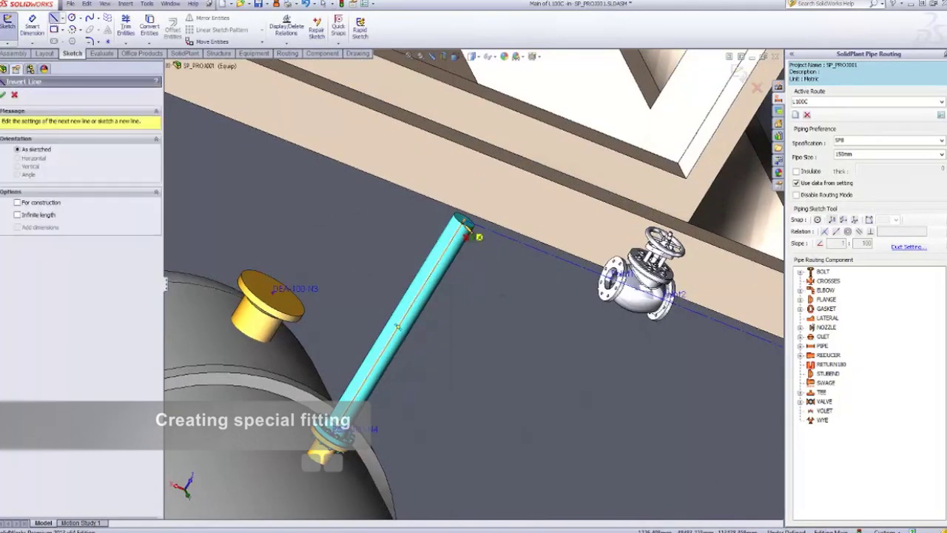
click(467, 224)
scroll(548, 256, down, 3)
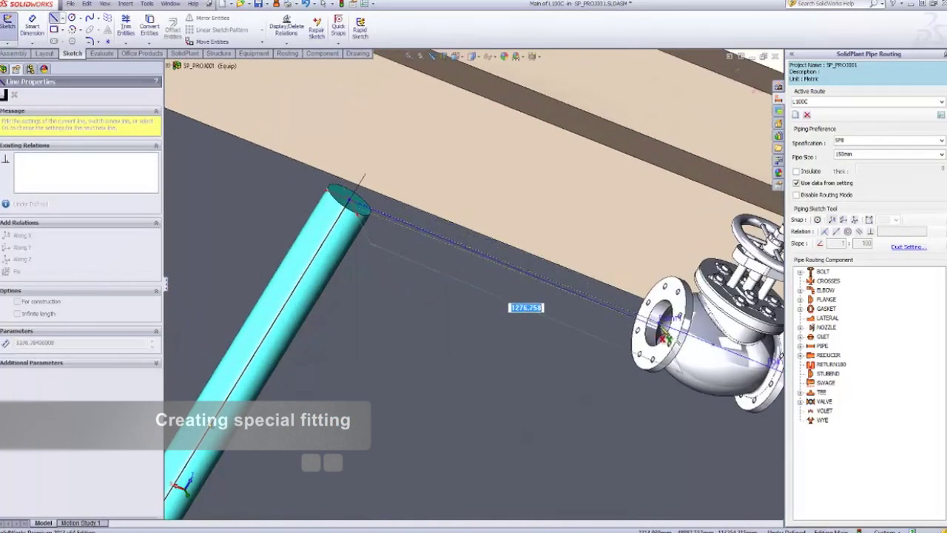
click(670, 335)
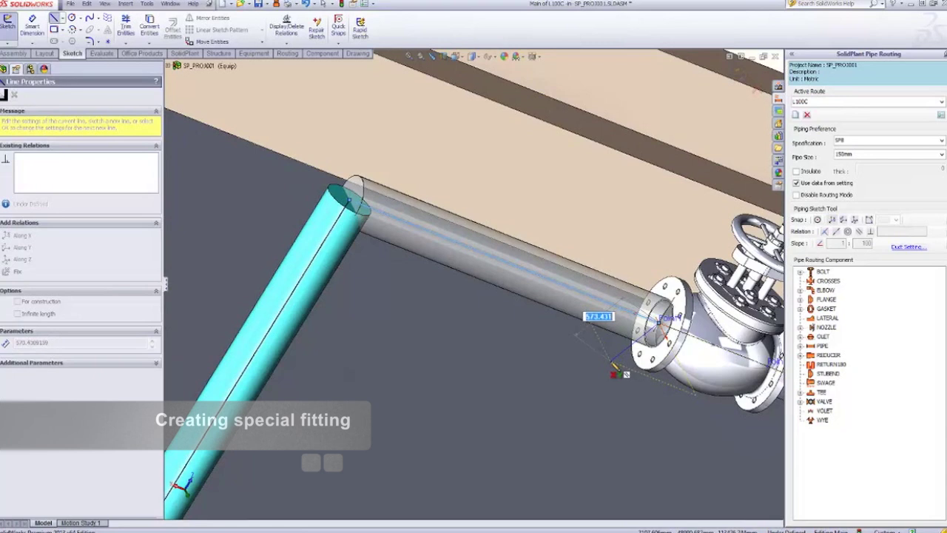
key(Escape)
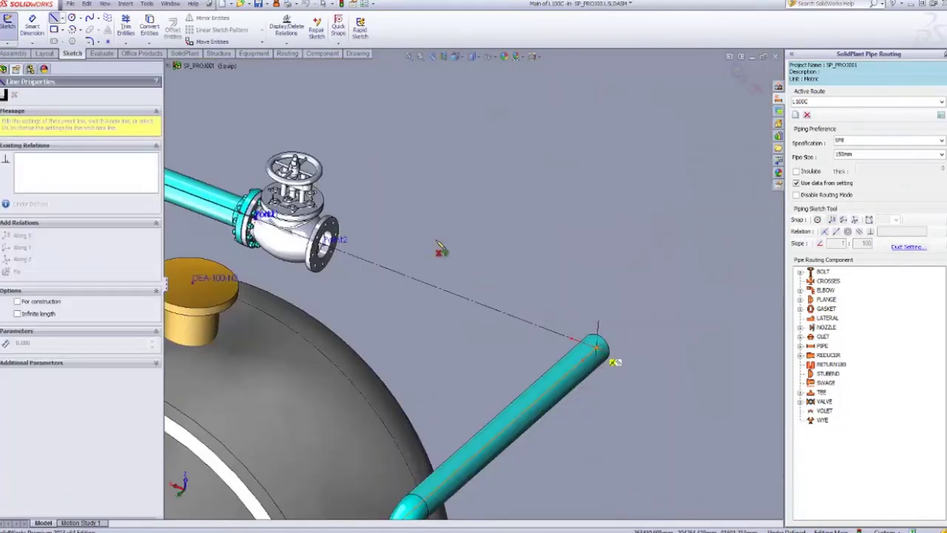
Draw a route line between the other pipe's open end and the valve's Point2, and finish the route sketch
scroll(437, 242, down, 2)
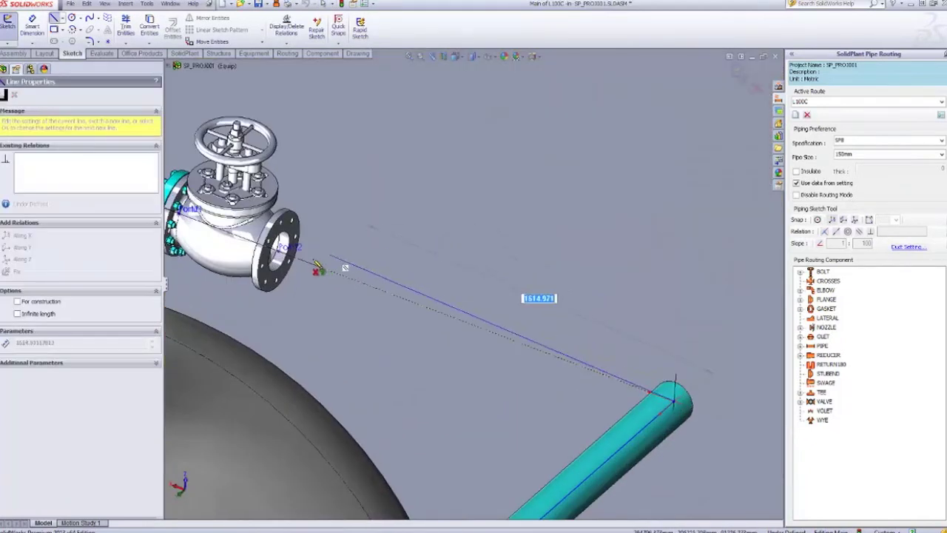
click(281, 251)
click(437, 252)
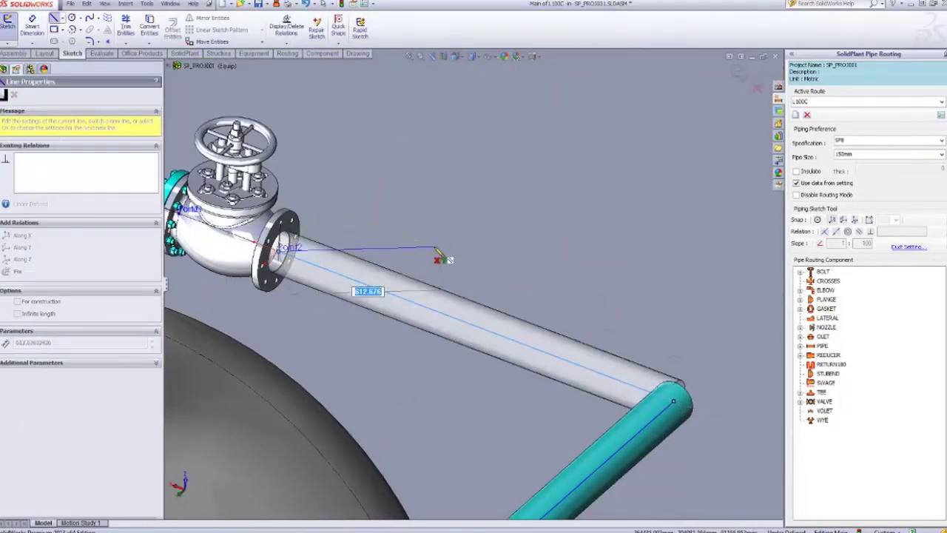
key(Escape)
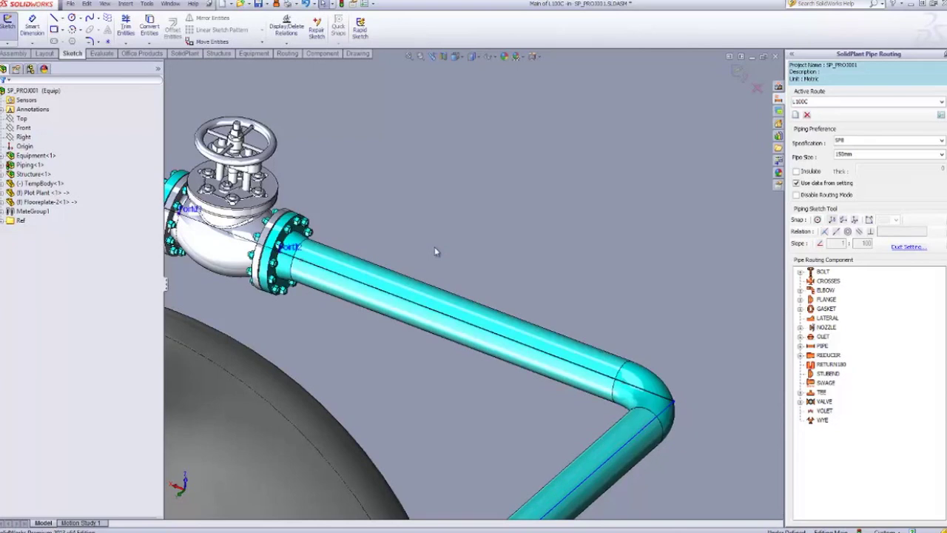
middle_drag(431, 250, 655, 290)
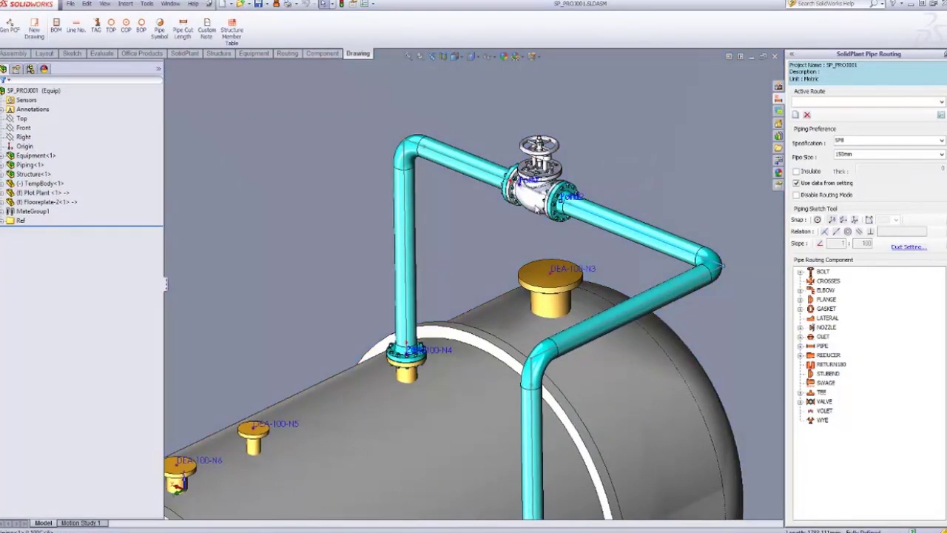
click(536, 209)
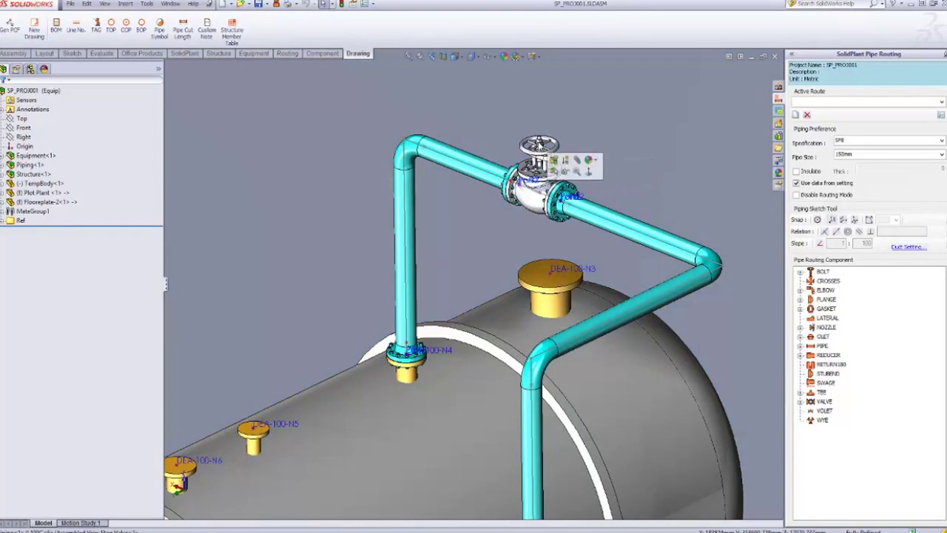
scroll(525, 146, up, 5)
click(530, 160)
right_click(530, 160)
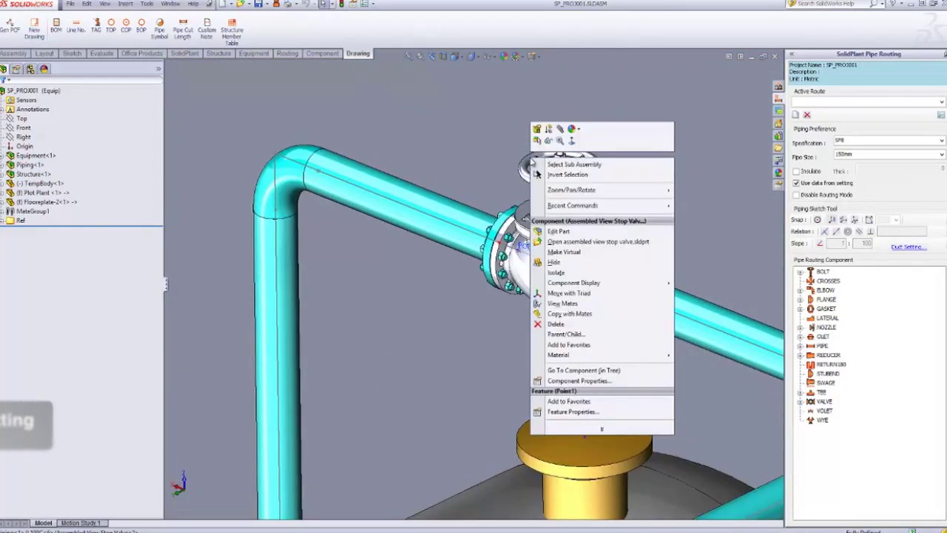
click(530, 160)
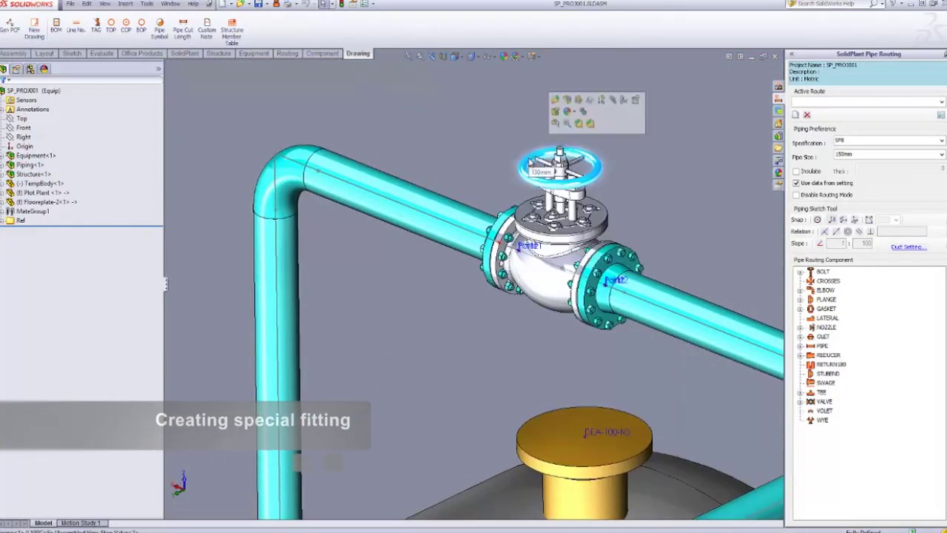
Open the L100C sub-assembly under Piping for editing and display the mates of the stop valve
click(16, 166)
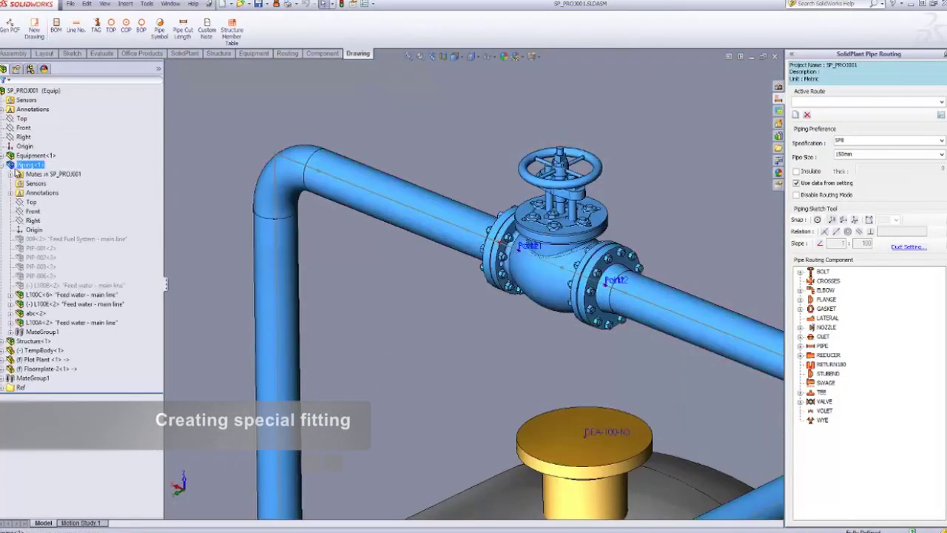
right_click(50, 296)
click(73, 268)
click(540, 183)
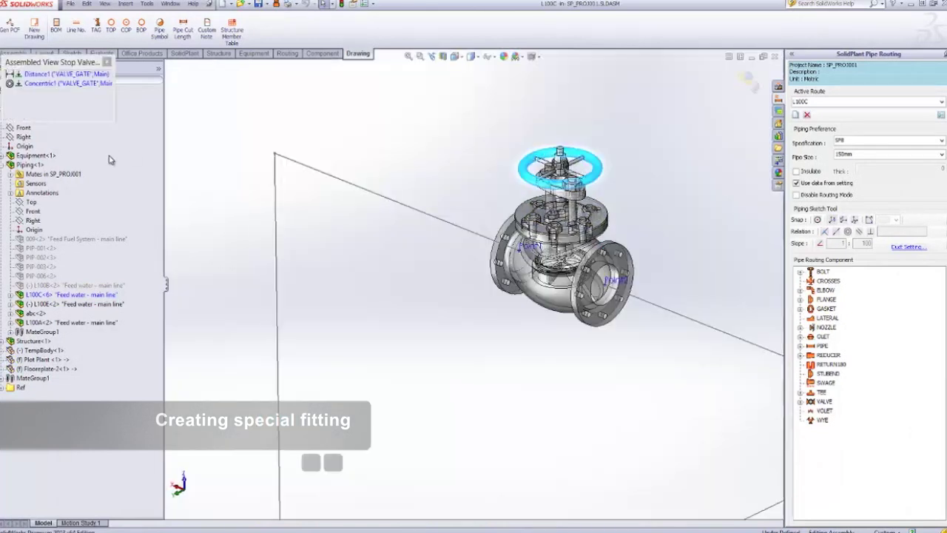
Set the valve's Distance1 mate to 2000 mm, accept it and rebuild the L100C route
click(55, 49)
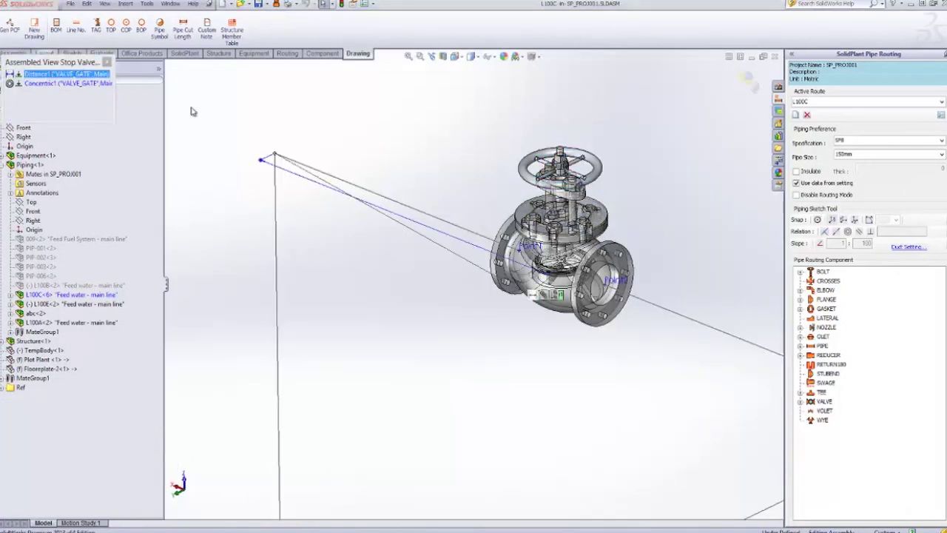
scroll(310, 260, up, 5)
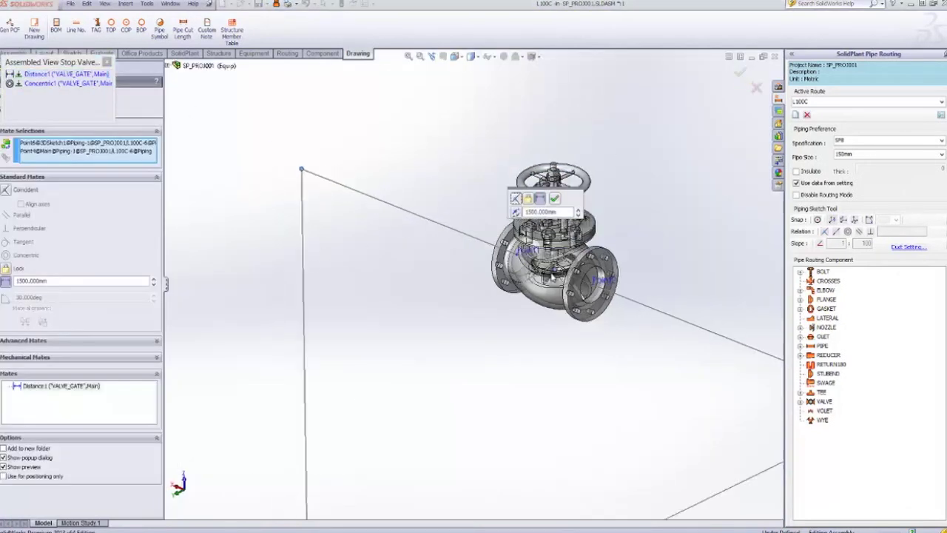
click(65, 281)
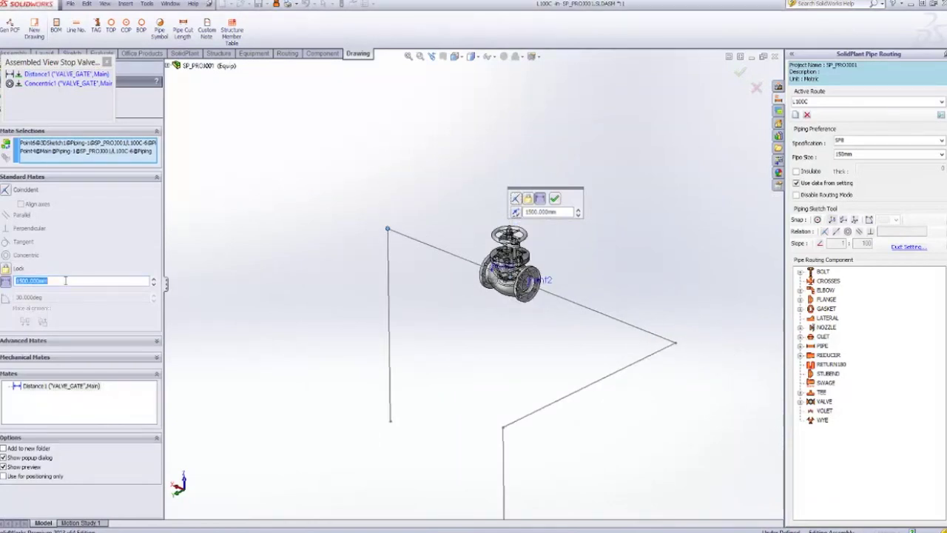
text(2000)
key(Return)
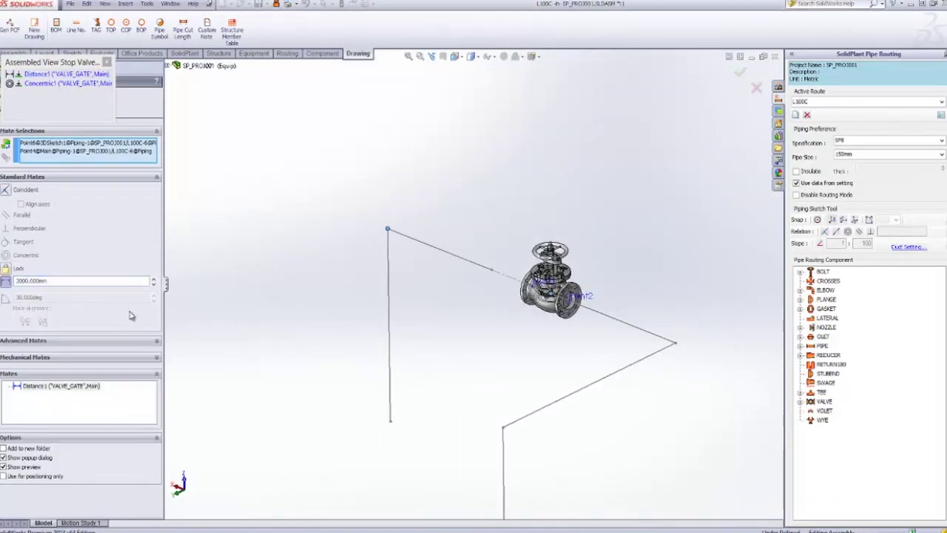
click(738, 75)
click(740, 77)
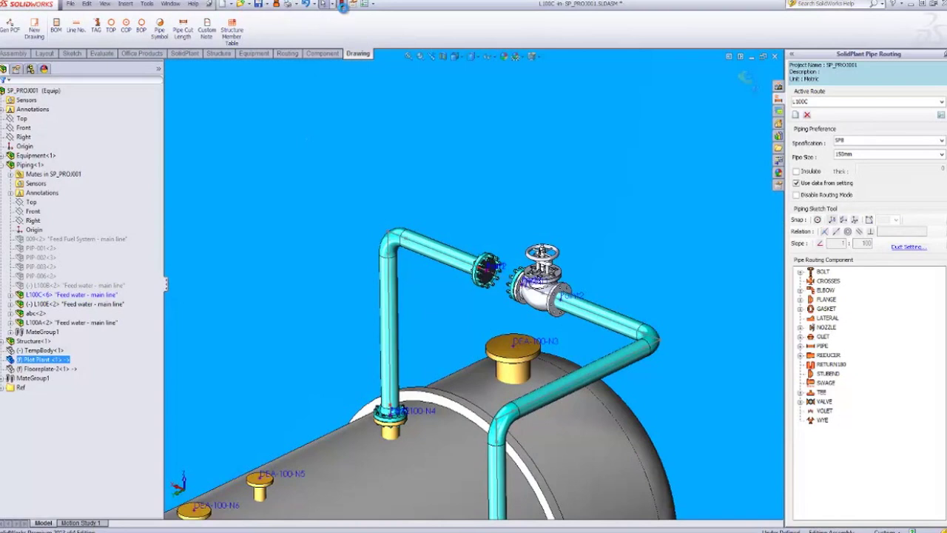
click(342, 5)
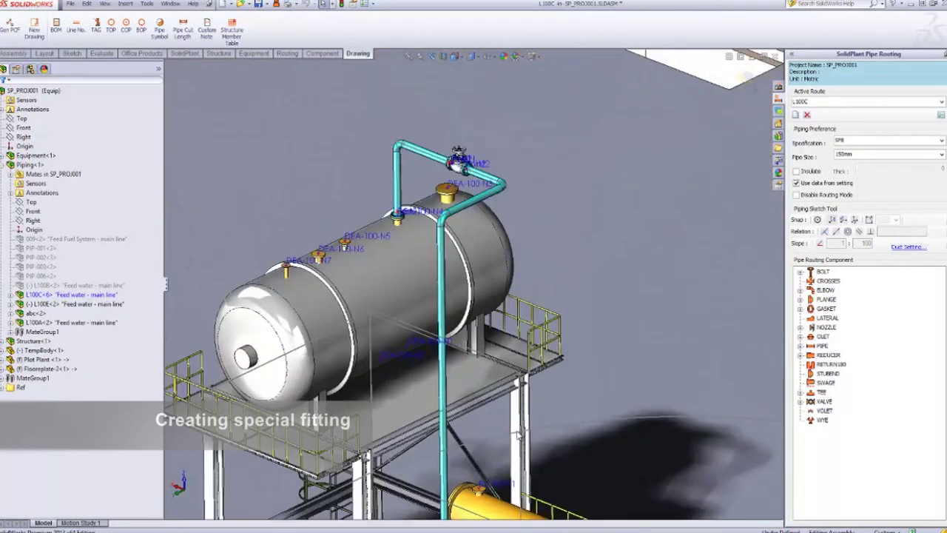
Generate the ISOGen PCF and isometric drawing for Piping-1/L100C-6 with the Final-Cut-List drawing style
scroll(518, 436, up, 5)
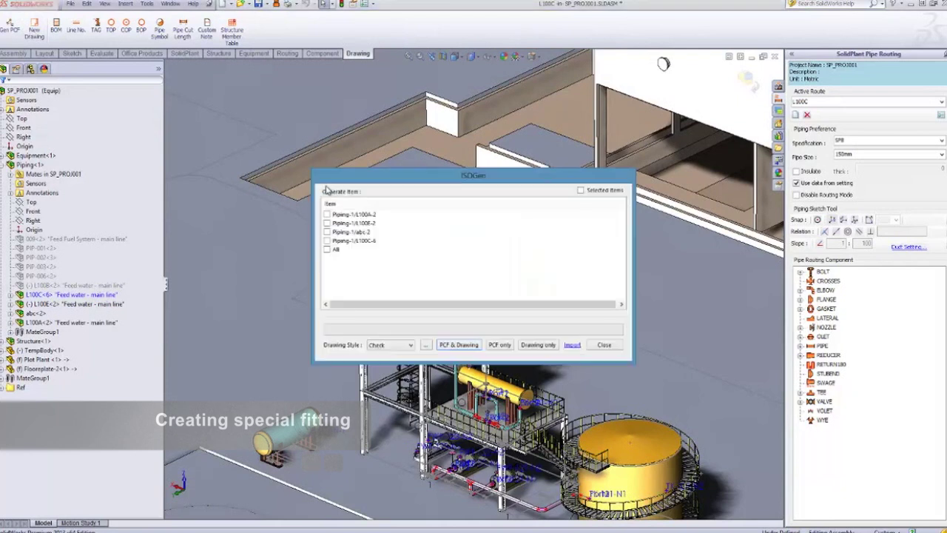
click(327, 241)
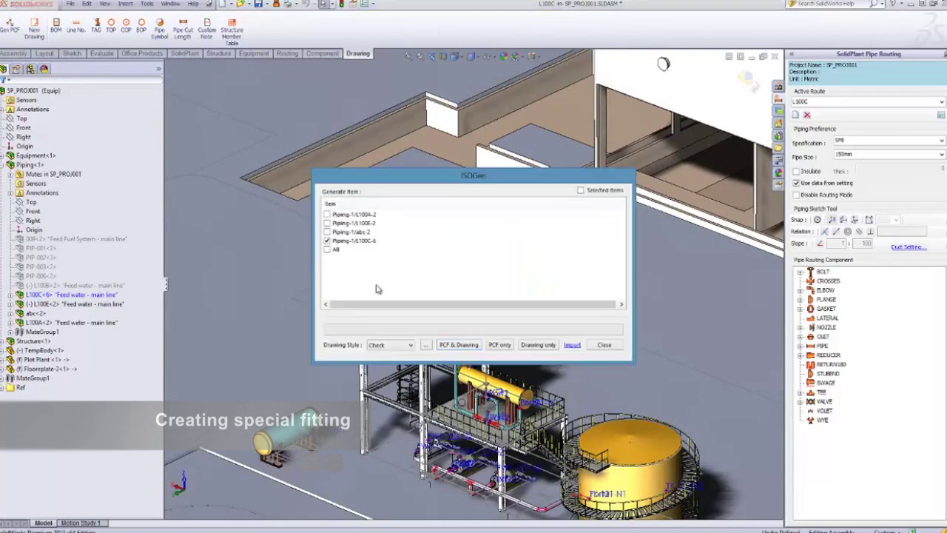
click(403, 346)
click(386, 368)
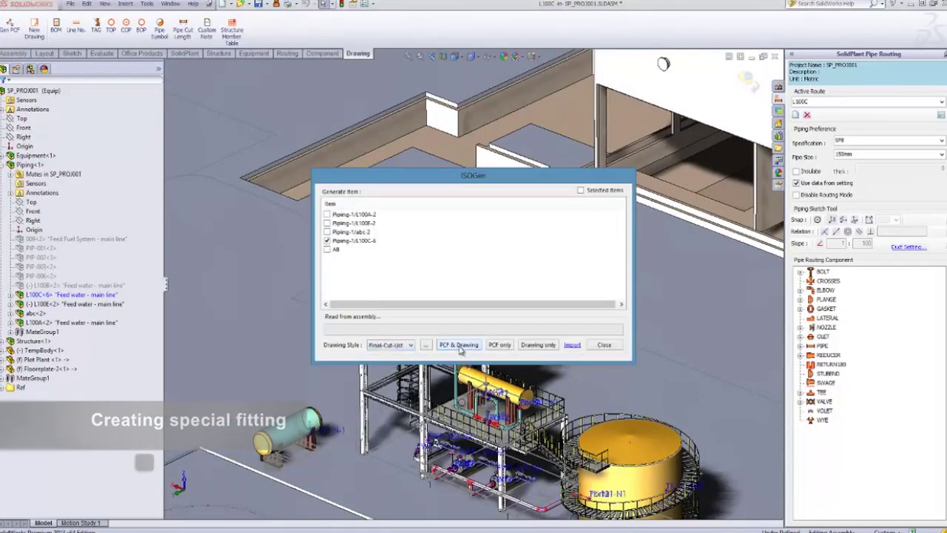
click(458, 345)
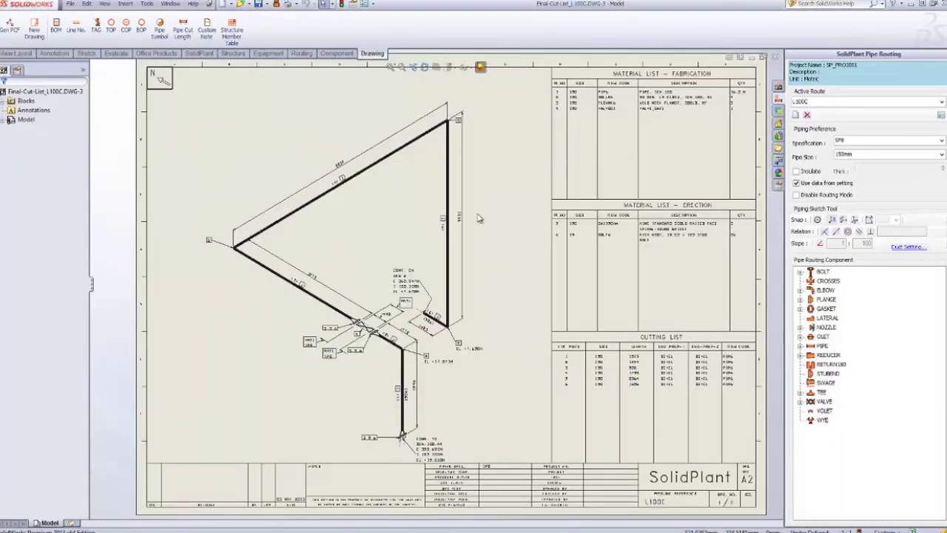
Examine the valve symbol in the L100C isometric and the valve entry in the fabrication material list
scroll(385, 349, down, 3)
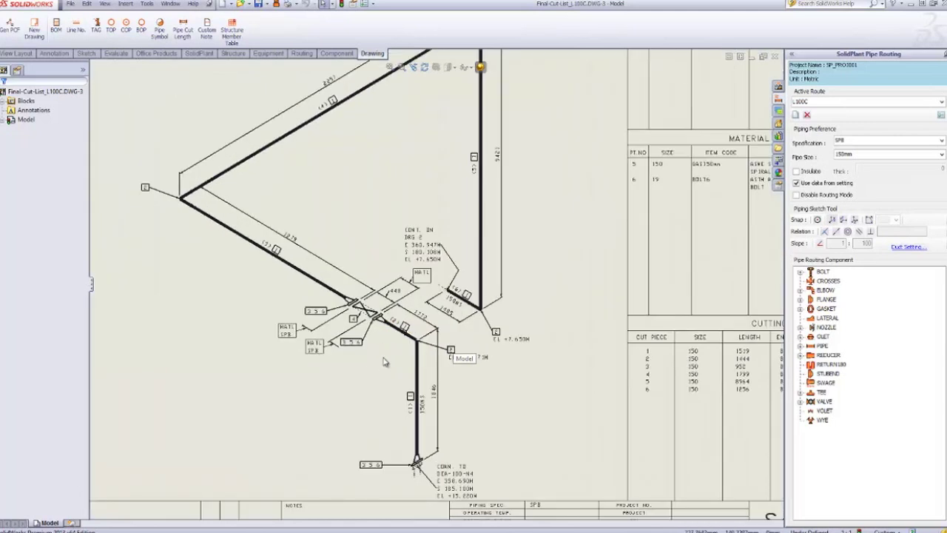
scroll(384, 349, down, 2)
scroll(530, 333, up, 1)
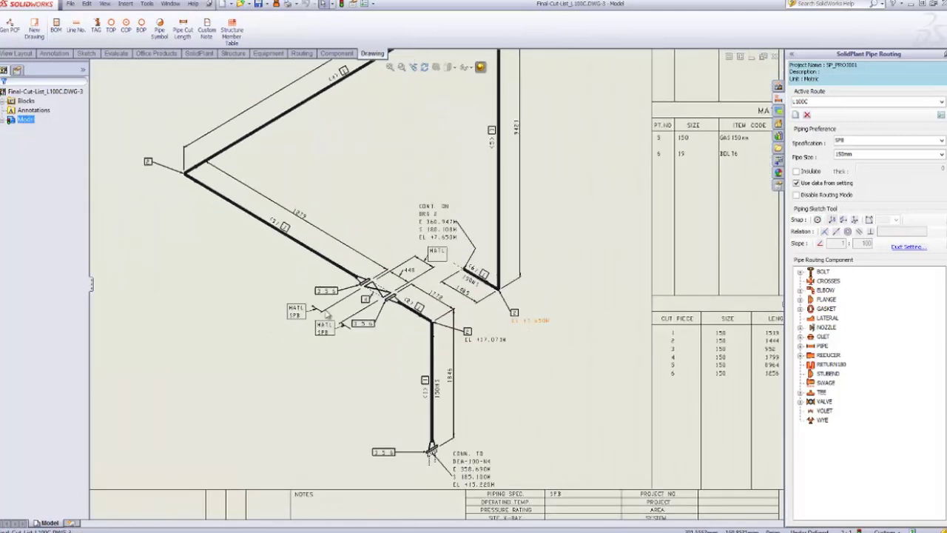
scroll(415, 374, up, 3)
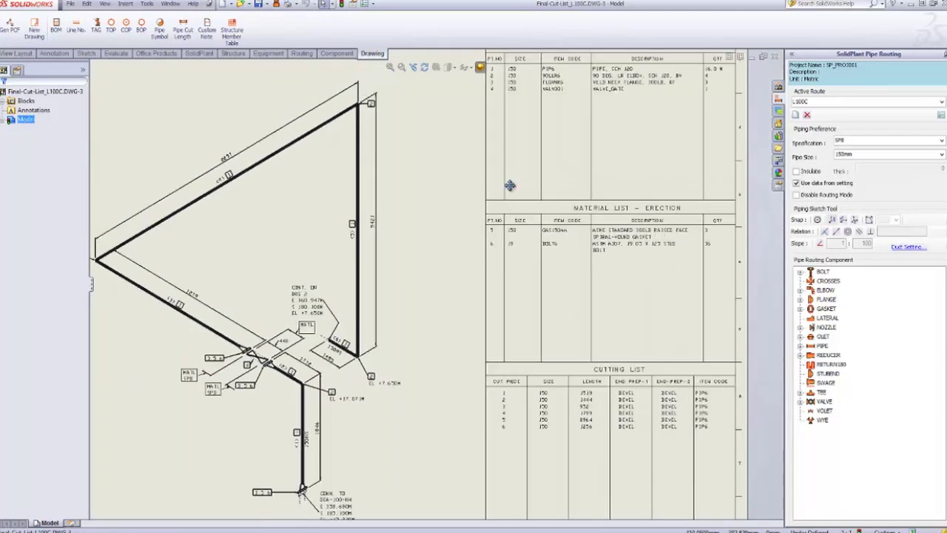
scroll(546, 172, down, 4)
scroll(545, 171, down, 2)
click(537, 194)
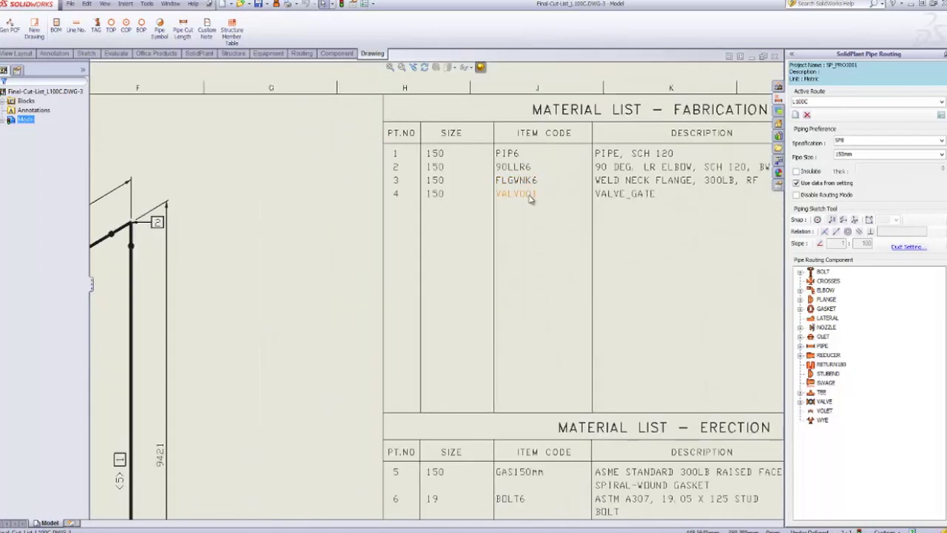